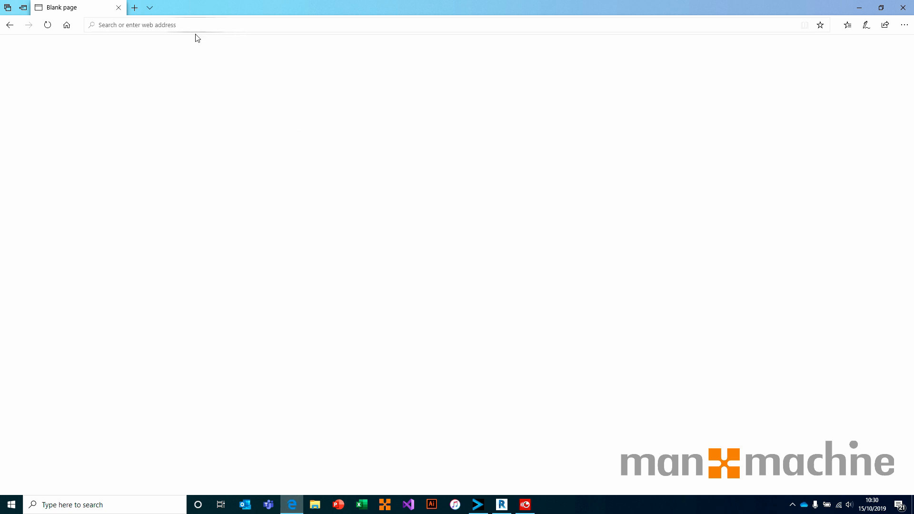
pyautogui.click(191, 25)
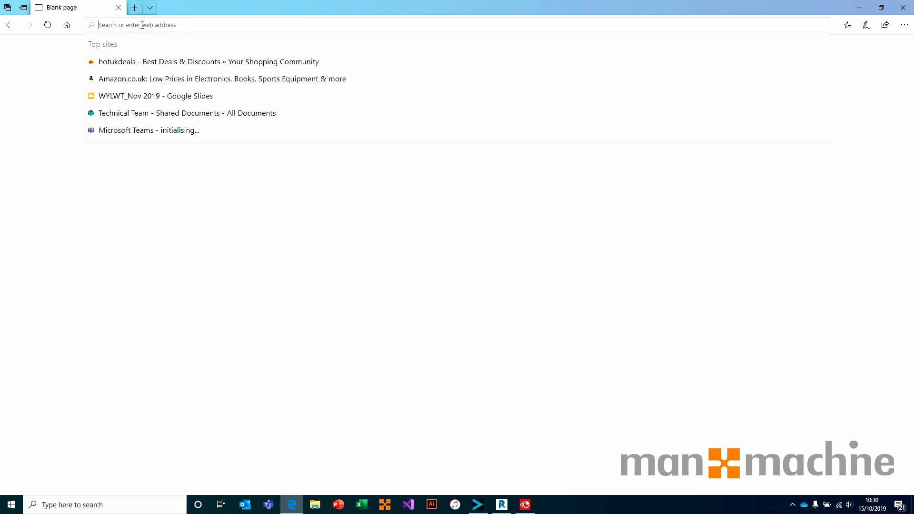
pyautogui.click(90, 209)
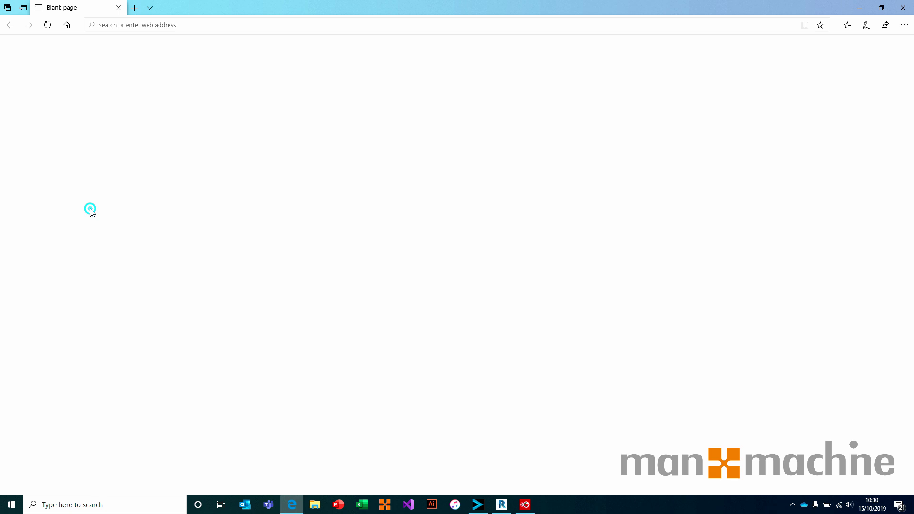
pyautogui.click(390, 26)
pyautogui.write('www.bim')
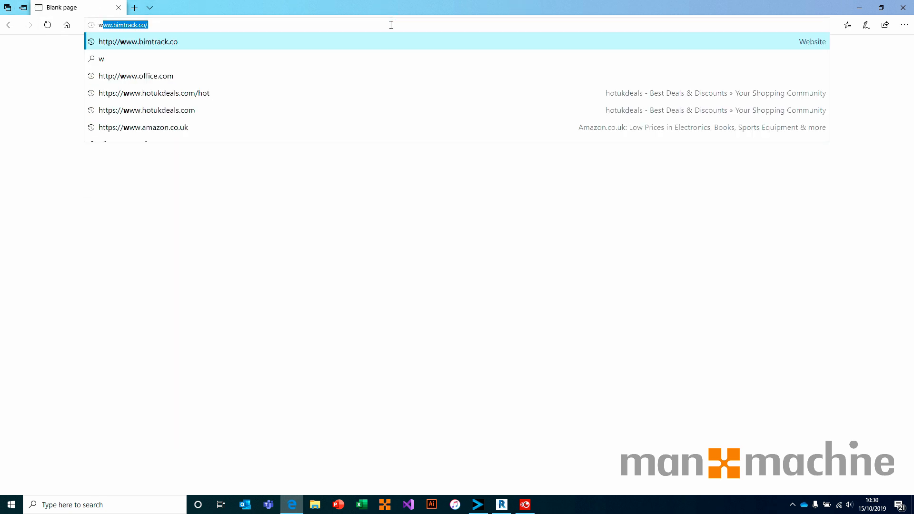
pyautogui.write('track.co')
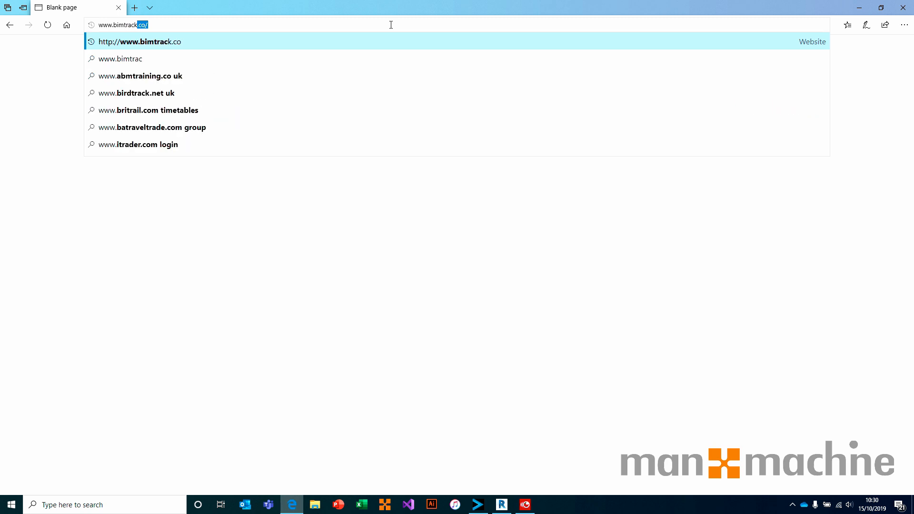
pyautogui.press('Return')
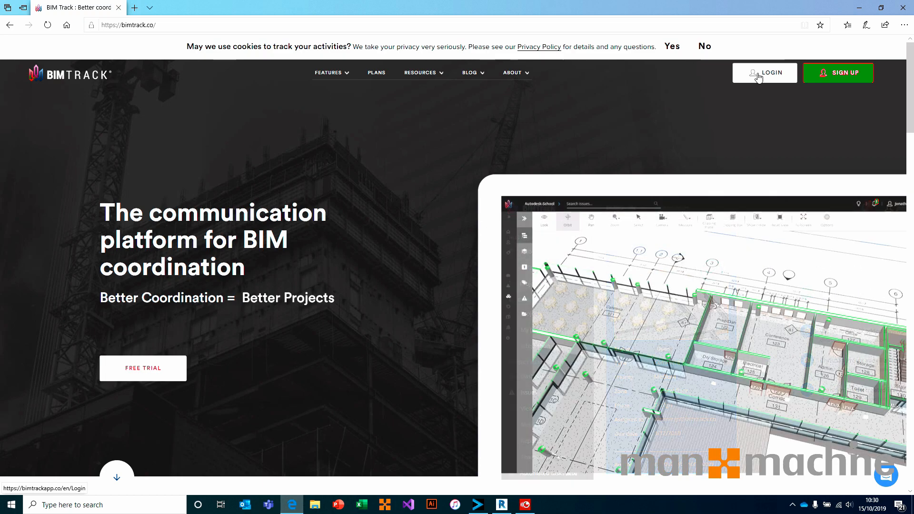
# - Log in to the BIM Track web account with email and password
pyautogui.click(760, 77)
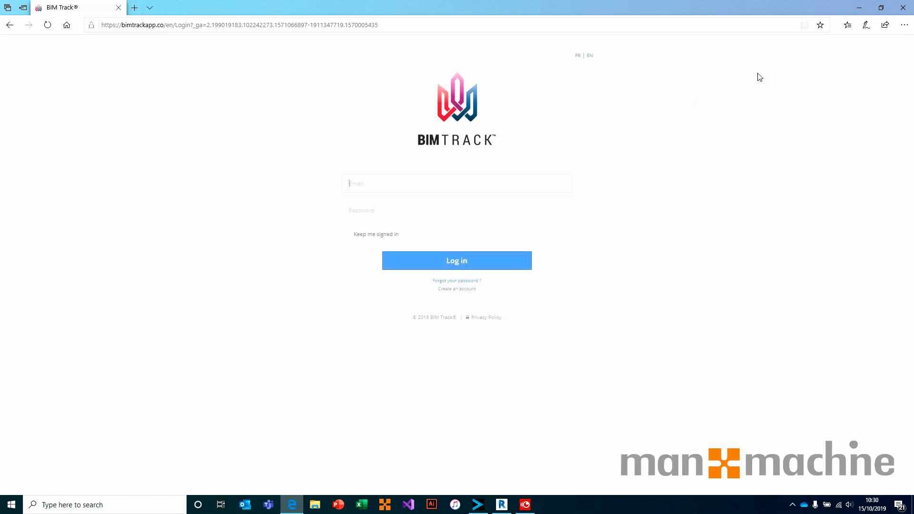
pyautogui.click(459, 187)
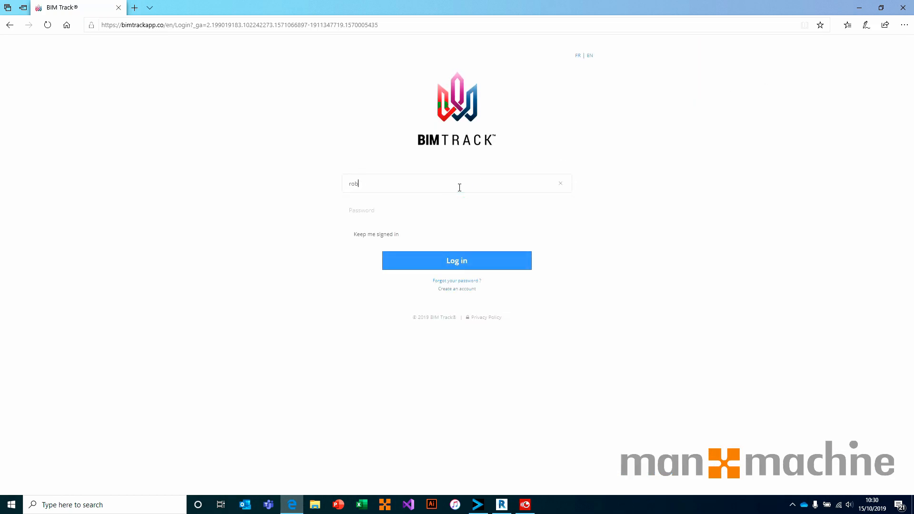
pyautogui.press('Tab')
pyautogui.write('**********')
pyautogui.click(467, 261)
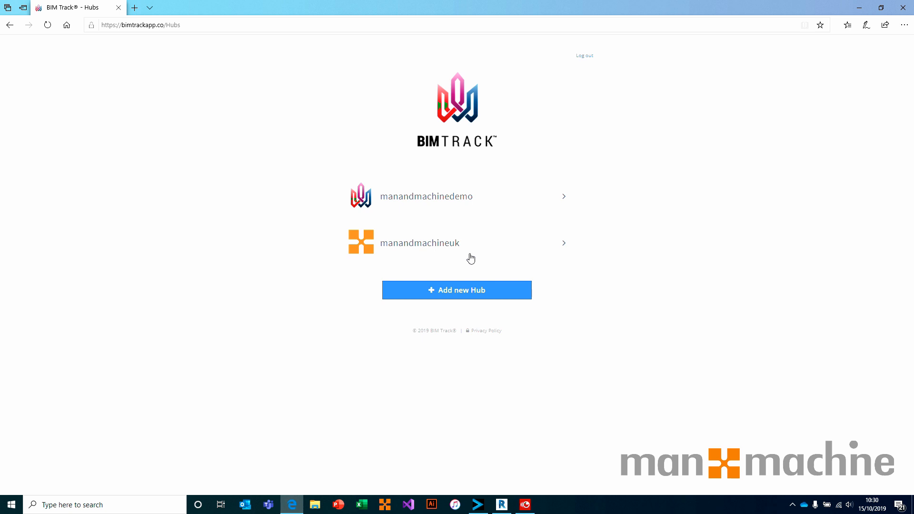
# - Enter the manandmachinedemo hub to list Demo Clean and Shopping Mall Demo
pyautogui.click(488, 202)
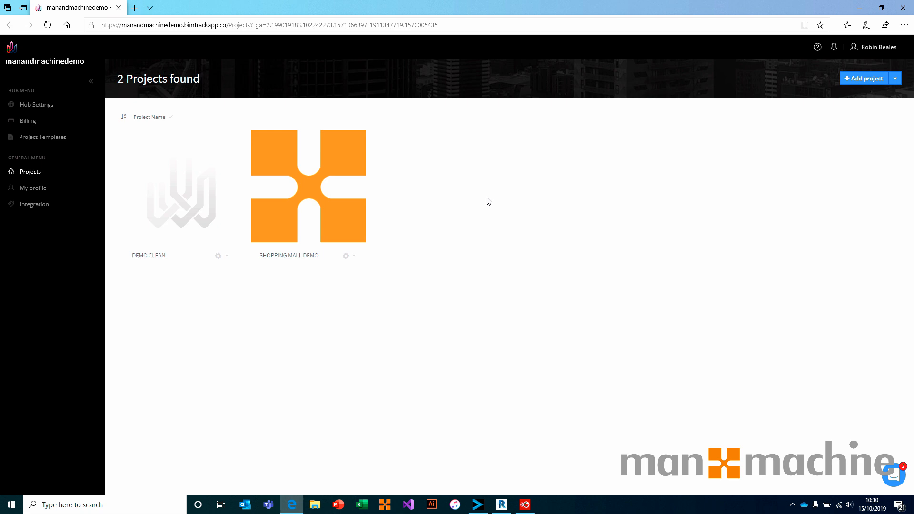
# - Switch to Revit and enter the email and password in the BIM Track panel
pyautogui.click(502, 505)
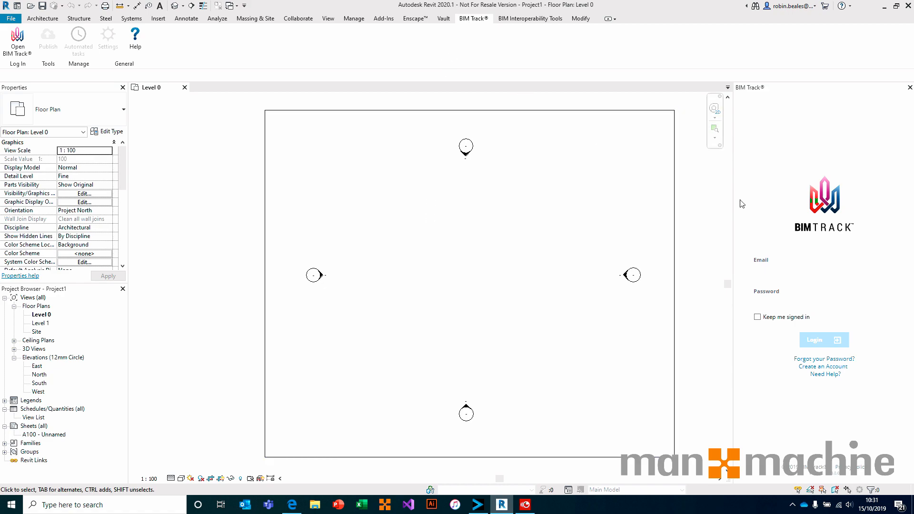
pyautogui.click(853, 267)
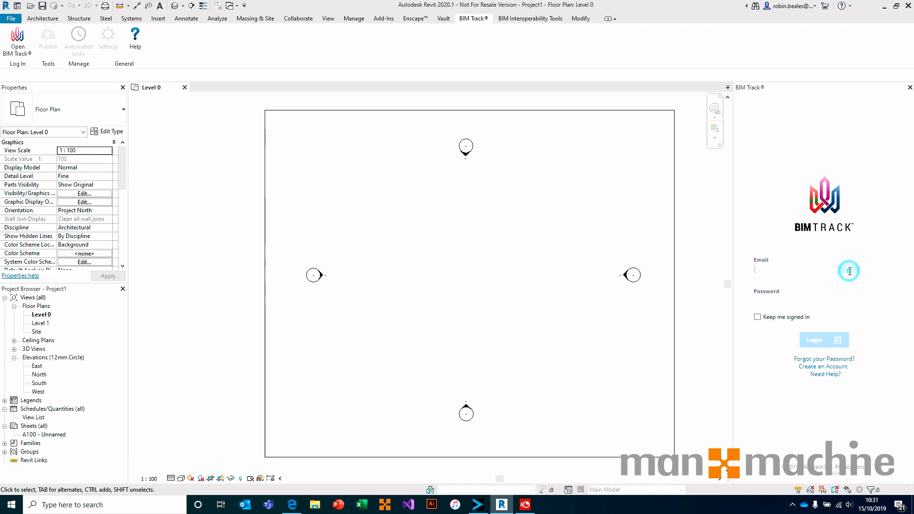
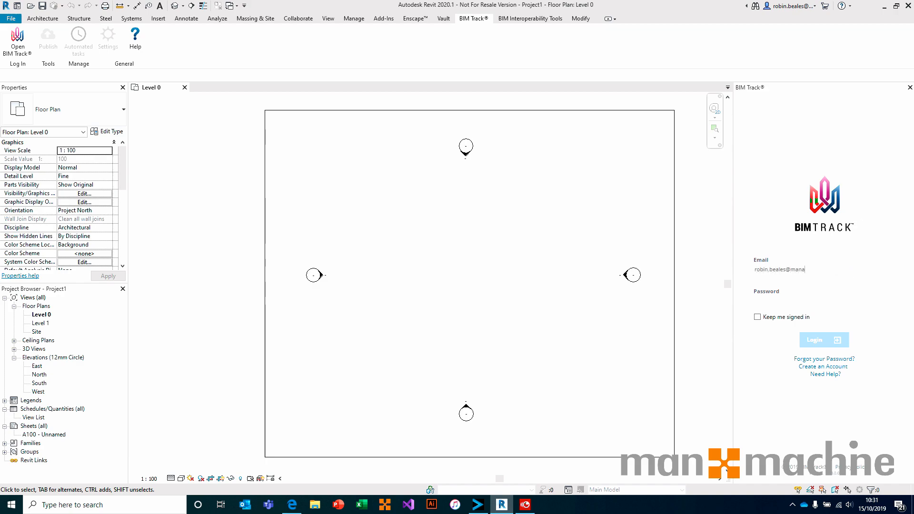
pyautogui.press('Tab')
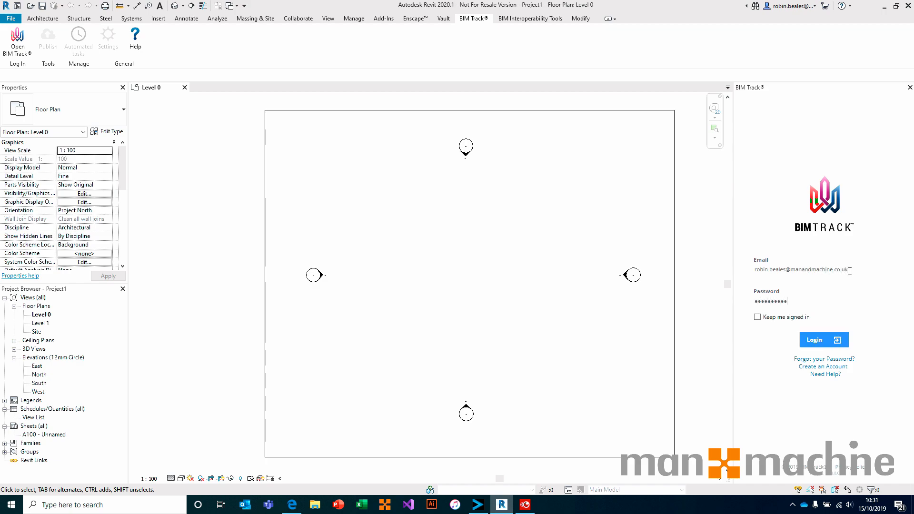
# - Log in to the panel and select hub manandmachinedemo with project Demo Clean
pyautogui.click(826, 339)
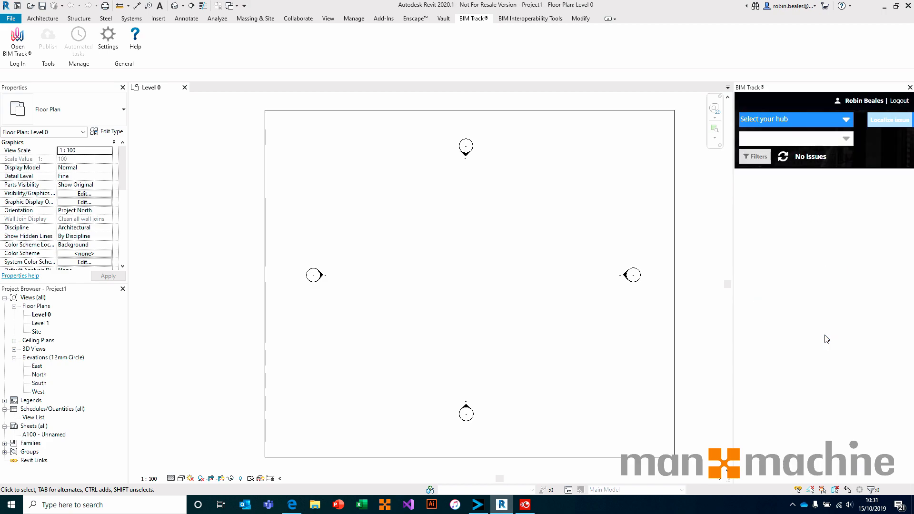
pyautogui.click(847, 119)
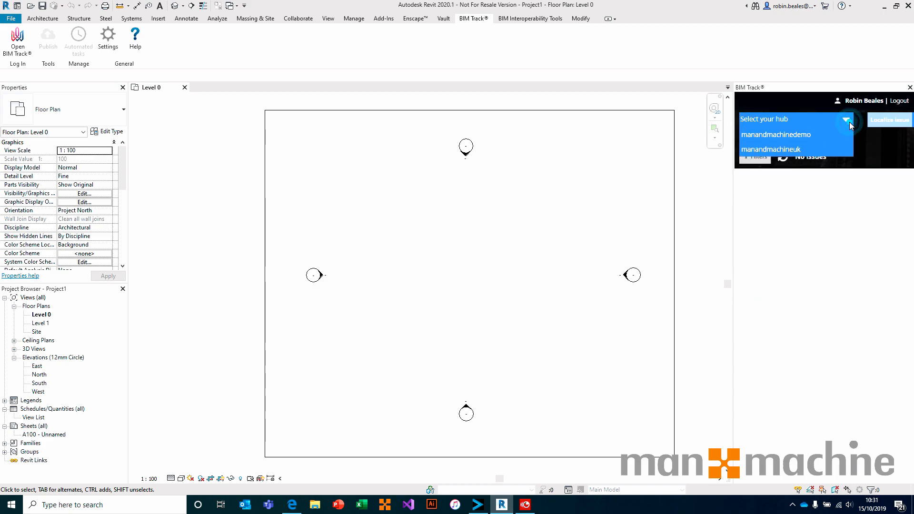
pyautogui.click(799, 135)
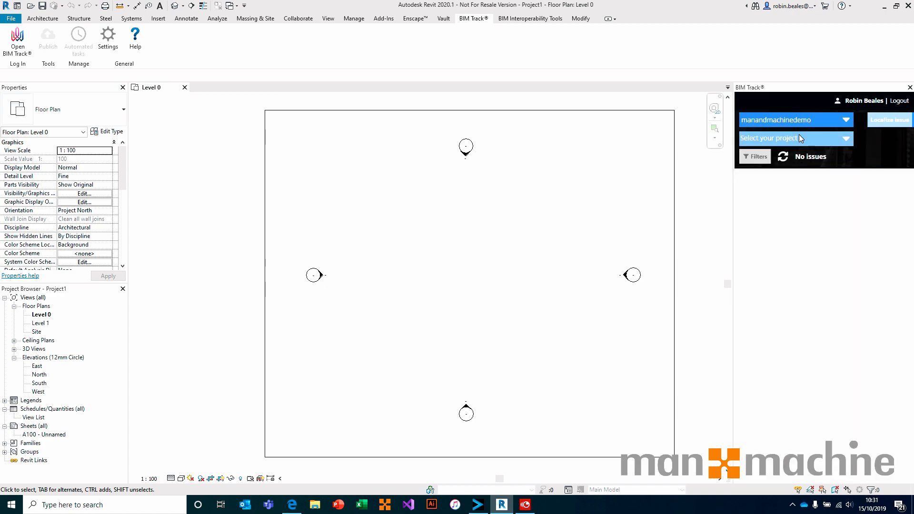
pyautogui.click(837, 138)
pyautogui.click(801, 153)
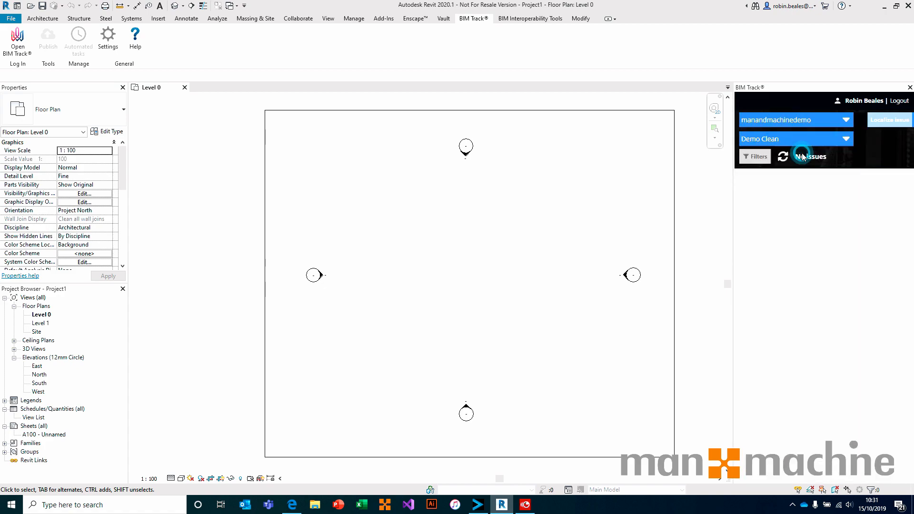